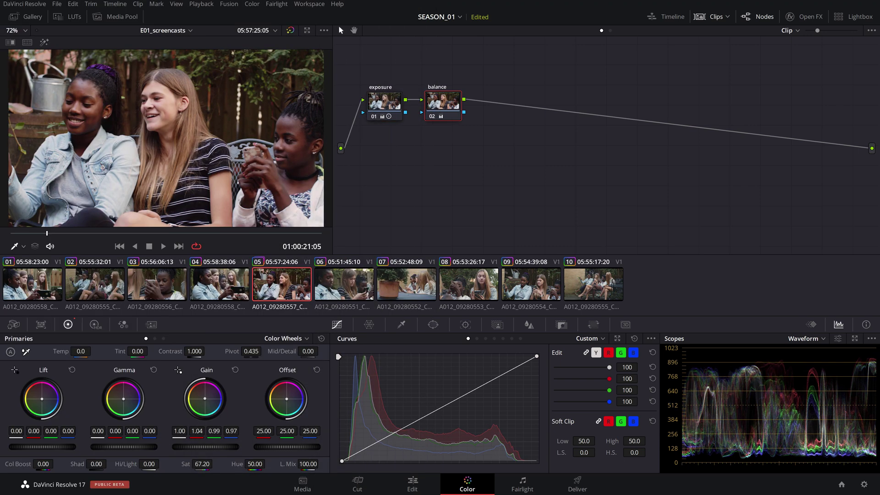
Float the scopes into their own window, nudge Gamma, and show four scopes including the Vectorscope.
{"action": "left_click", "coordinate": [855, 338]}
{"action": "left_click_drag", "start_coordinate": [123, 402], "coordinate": [124, 400]}
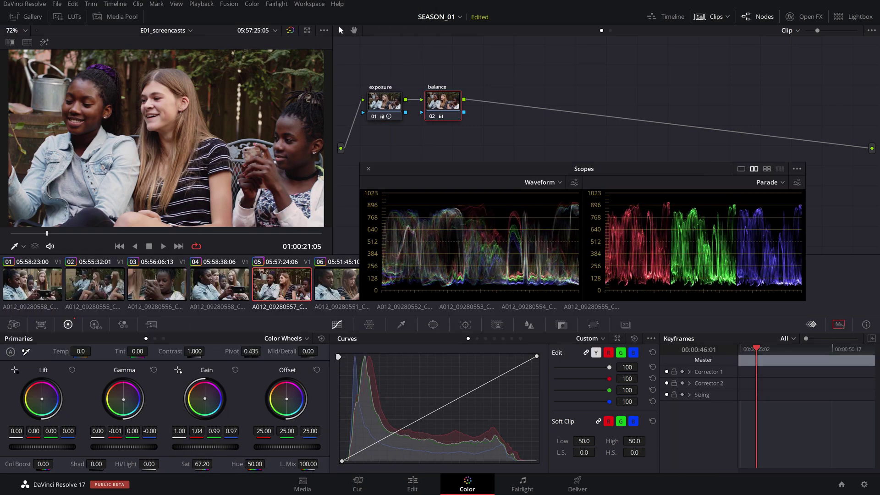
{"action": "left_click", "coordinate": [766, 168]}
{"action": "left_click", "coordinate": [783, 311]}
{"action": "left_click", "coordinate": [761, 342]}
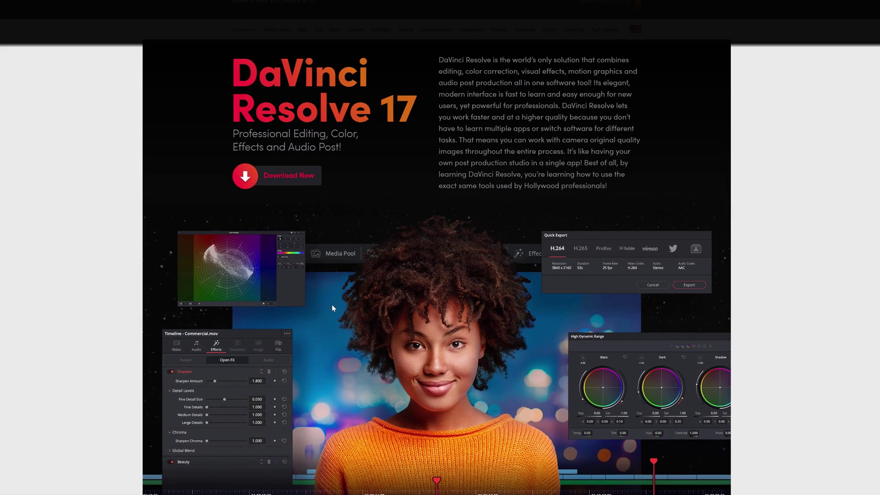
Download the Windows version of DaVinci Resolve 17 via Download Now.
{"action": "left_click", "coordinate": [280, 176]}
{"action": "left_click", "coordinate": [340, 266]}
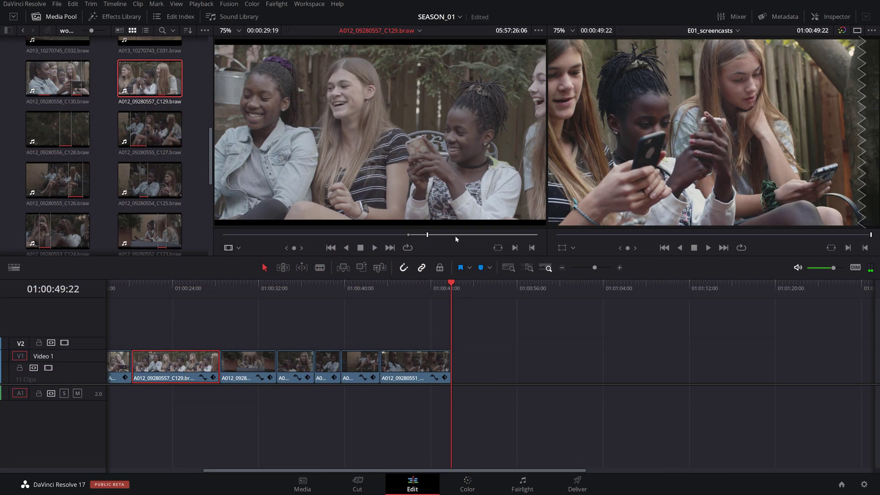
Place the C130 clip on Video 1, trim it, and close the gap before it.
{"action": "left_click", "coordinate": [479, 369]}
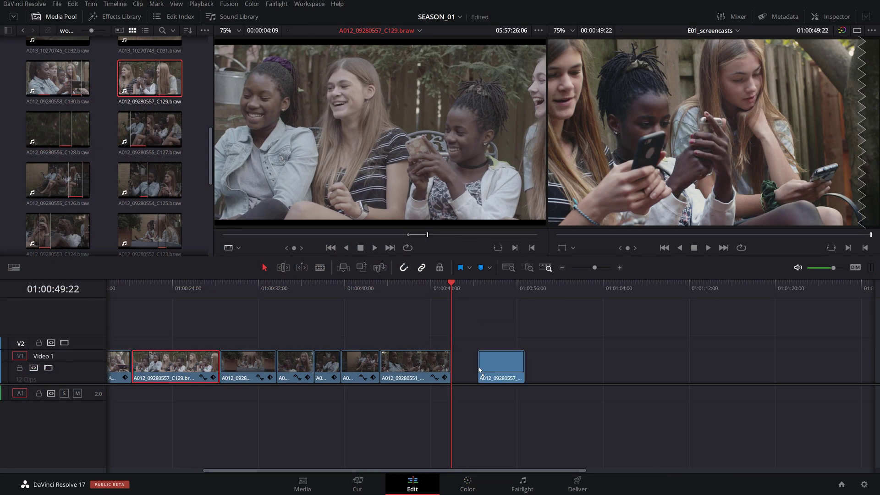
{"action": "left_click_drag", "start_coordinate": [479, 369], "coordinate": [457, 378]}
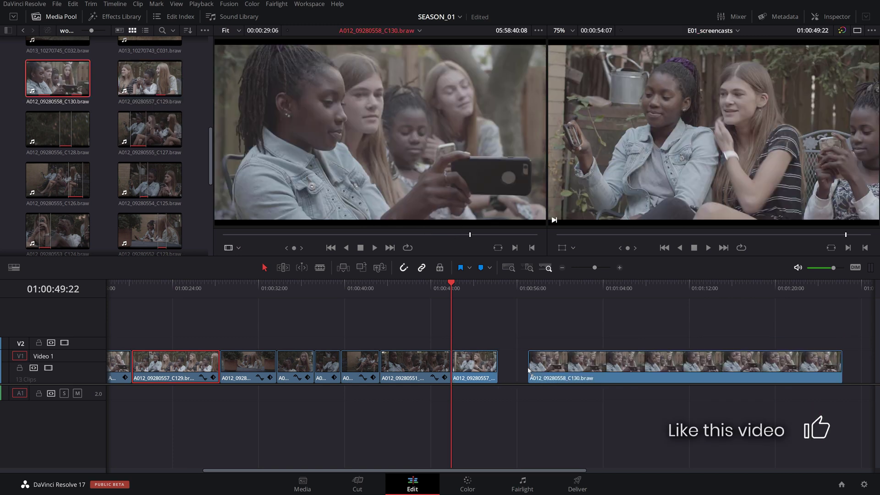
{"action": "left_click_drag", "start_coordinate": [528, 370], "coordinate": [609, 374]}
{"action": "left_click", "coordinate": [467, 482]}
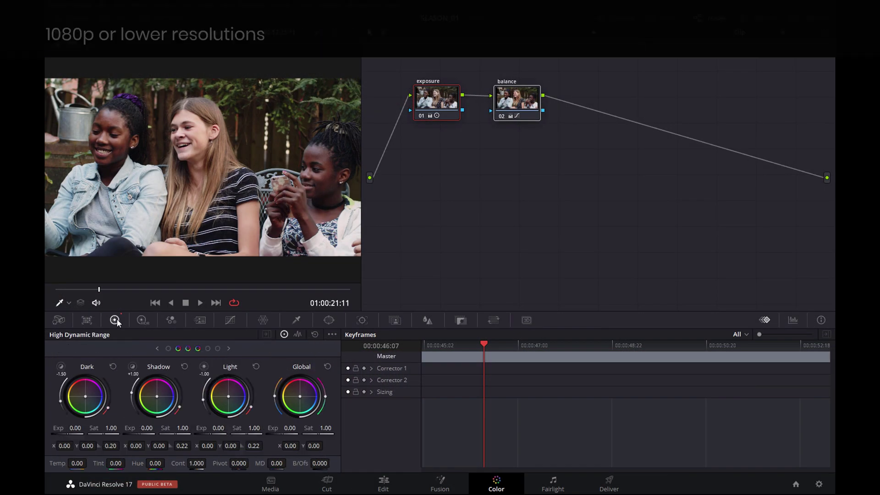
Step through the RGB Mixer, Motion Effects and Curves palettes in turn.
{"action": "left_click", "coordinate": [170, 320]}
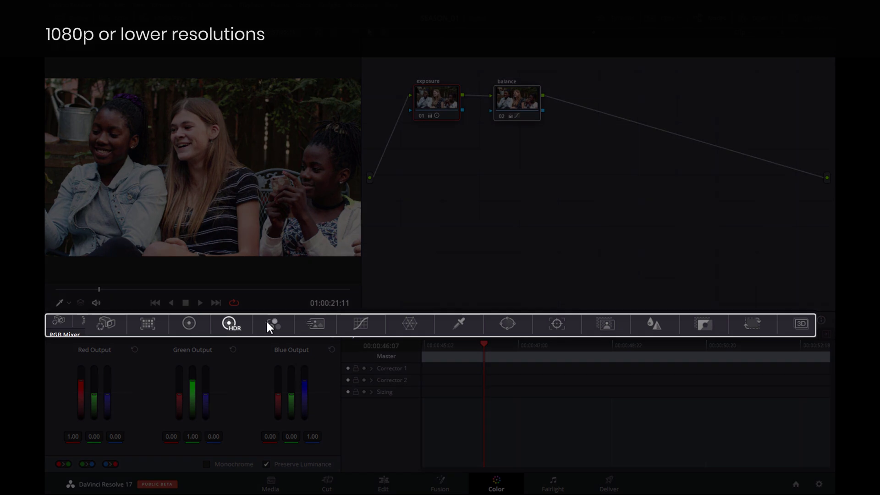
{"action": "left_click", "coordinate": [314, 320]}
{"action": "left_click", "coordinate": [358, 323]}
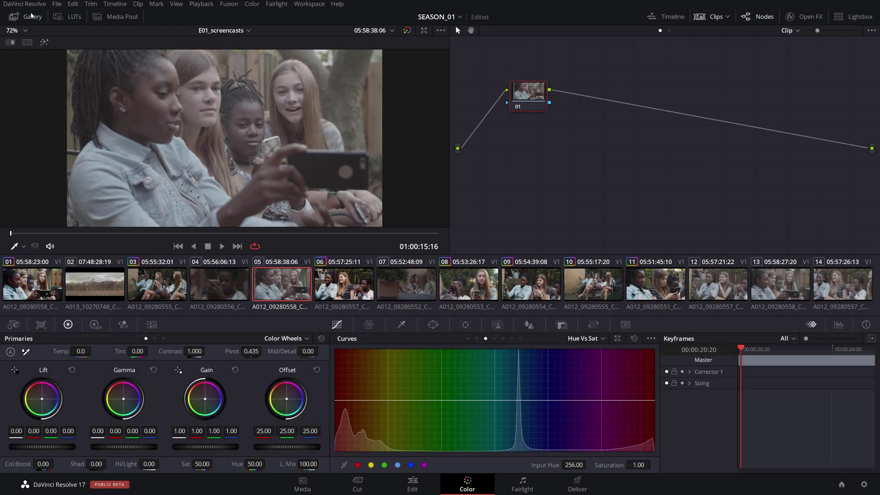
Apply gallery still 1.6.1's grade to clip 05 and play the result.
{"action": "left_click", "coordinate": [32, 16]}
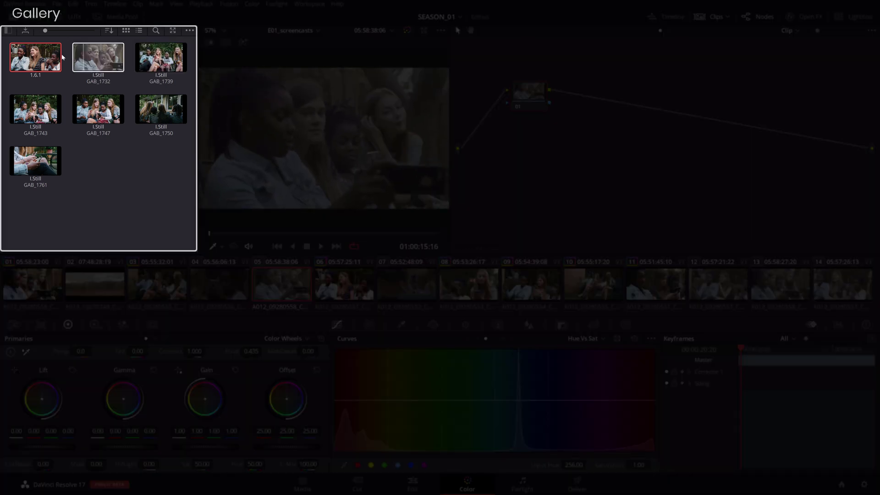
{"action": "right_click", "coordinate": [40, 64]}
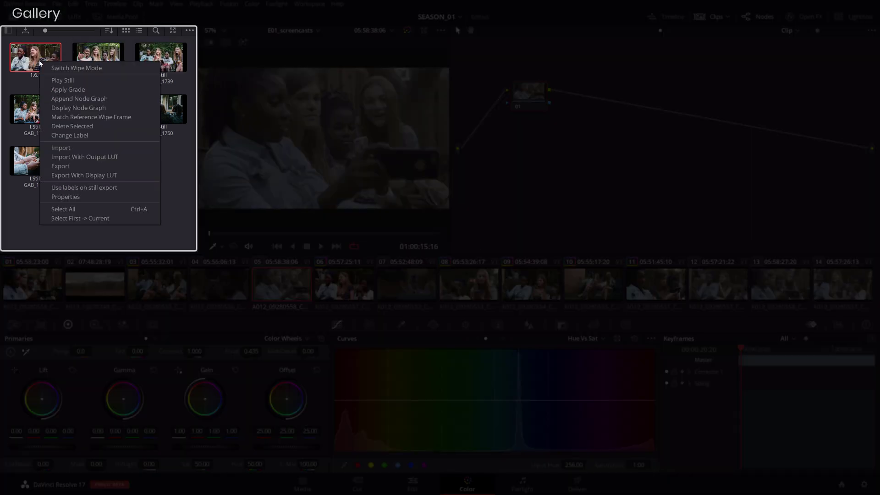
{"action": "left_click", "coordinate": [65, 91]}
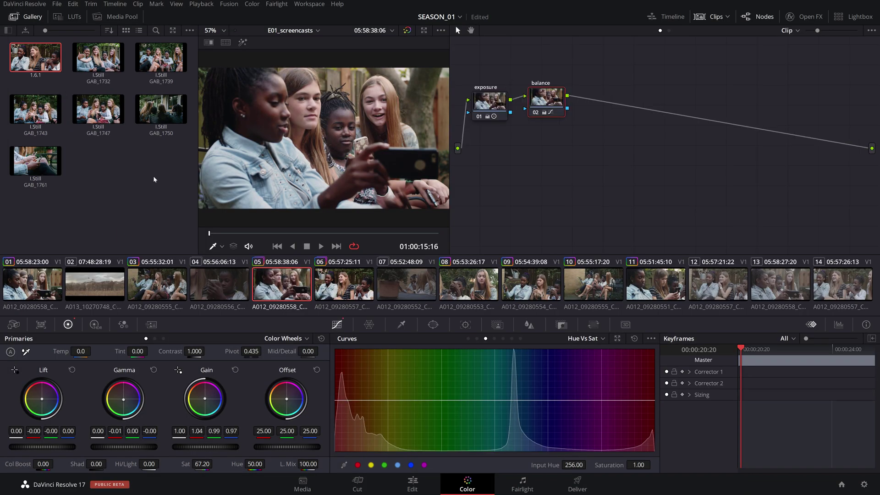
{"action": "key", "text": "space"}
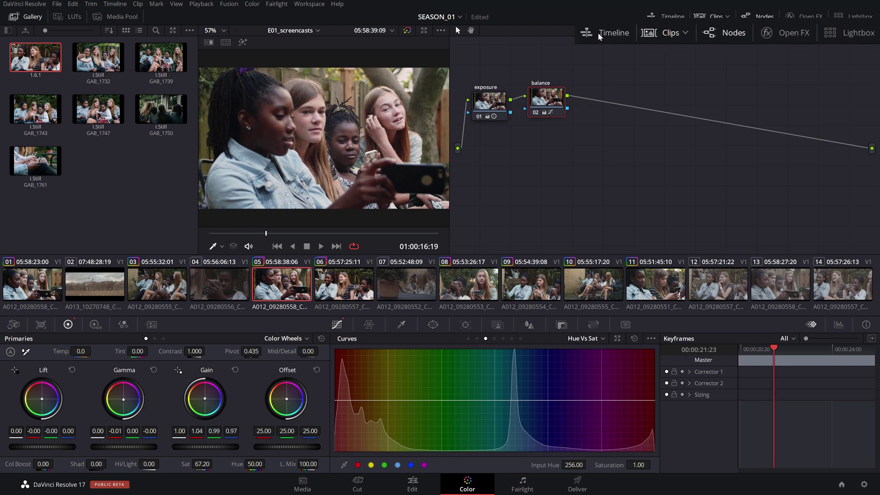
Show the mini timeline and scrub the playhead ahead to 01:00:30:14.
{"action": "left_click", "coordinate": [668, 17]}
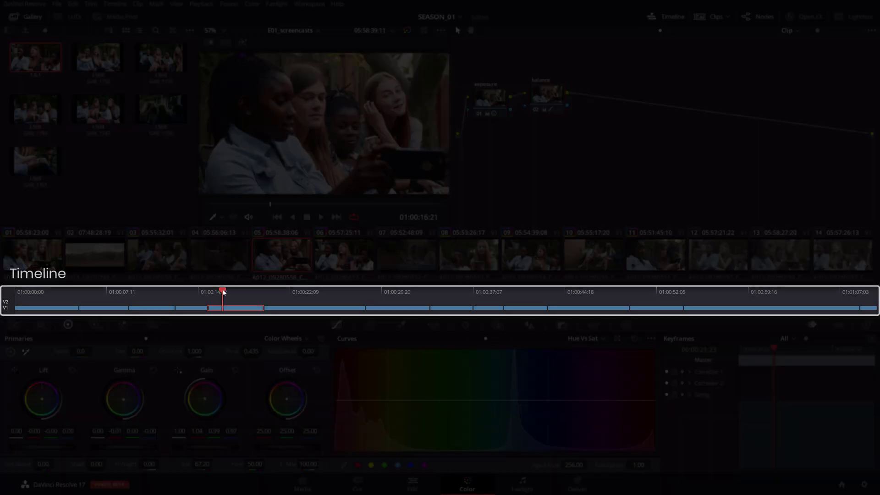
{"action": "left_click_drag", "start_coordinate": [223, 292], "coordinate": [391, 292]}
{"action": "left_click", "coordinate": [668, 17]}
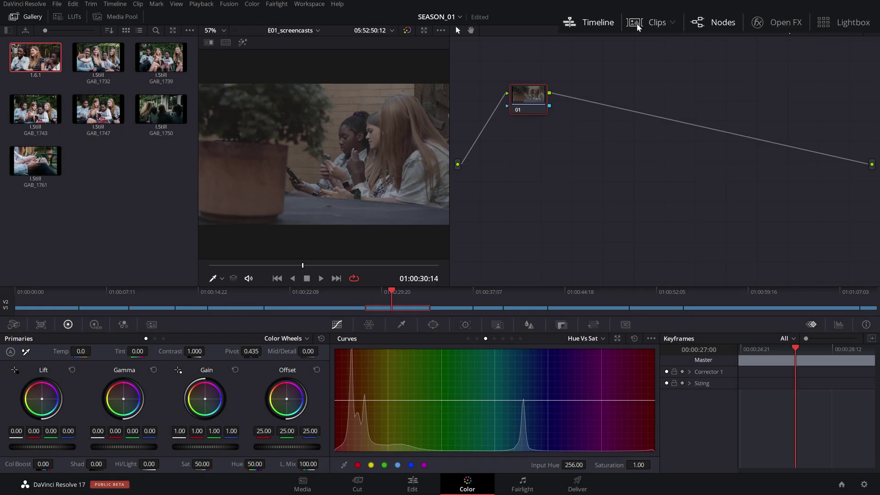
Show the clip thumbnails, move to clip 06, and toggle the node editor off and on.
{"action": "left_click", "coordinate": [638, 25]}
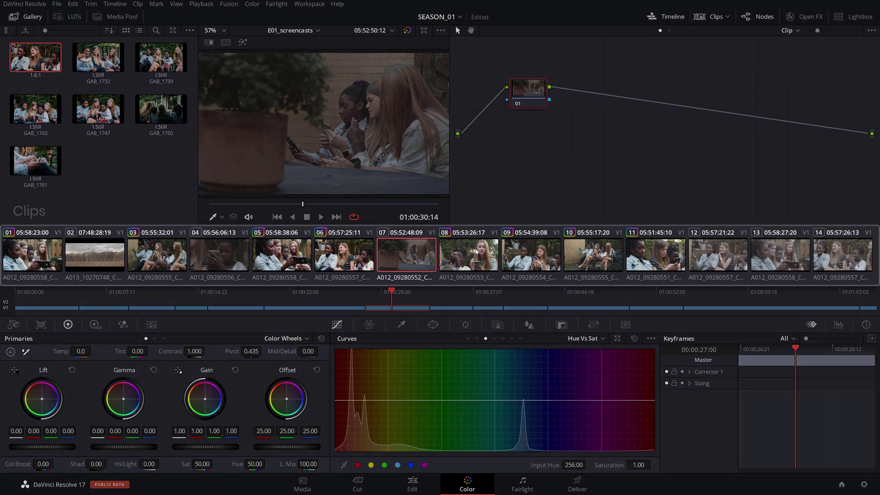
{"action": "left_click", "coordinate": [476, 251]}
{"action": "key", "text": "Up"}
{"action": "key", "text": "Up"}
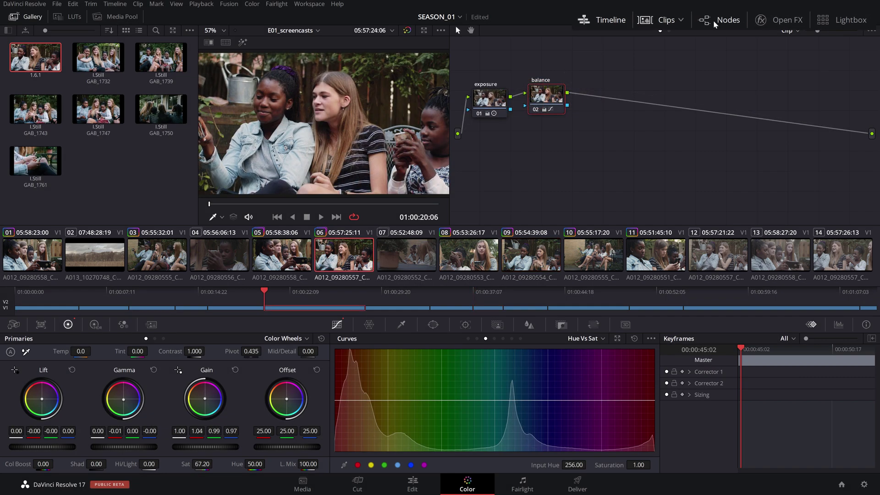
{"action": "left_click", "coordinate": [712, 20]}
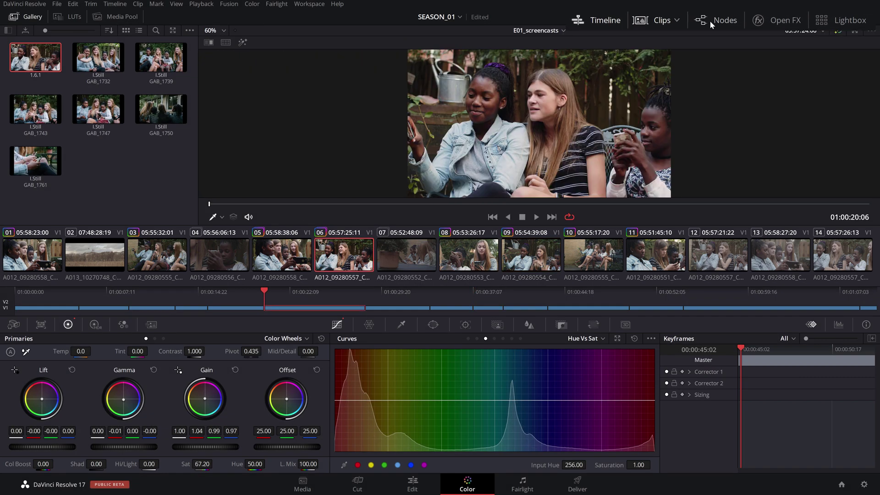
{"action": "left_click", "coordinate": [710, 20]}
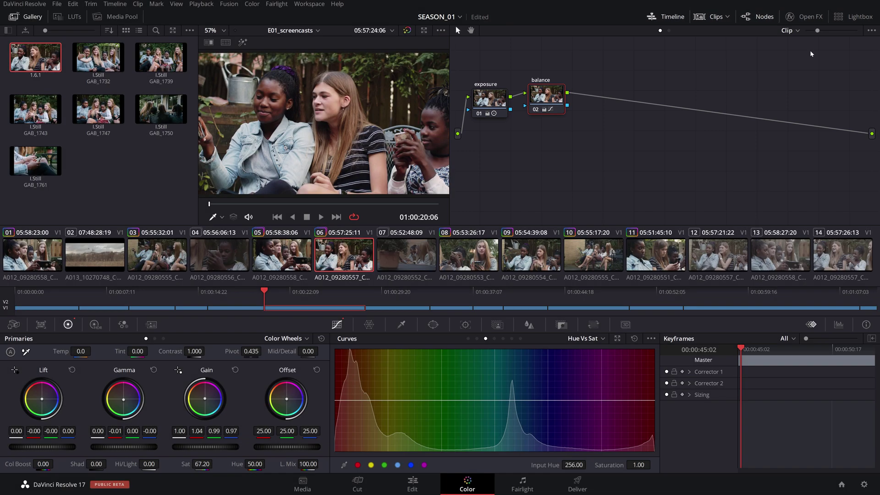
Open the Lightbox and select several clips across its grid rows.
{"action": "left_click", "coordinate": [831, 18]}
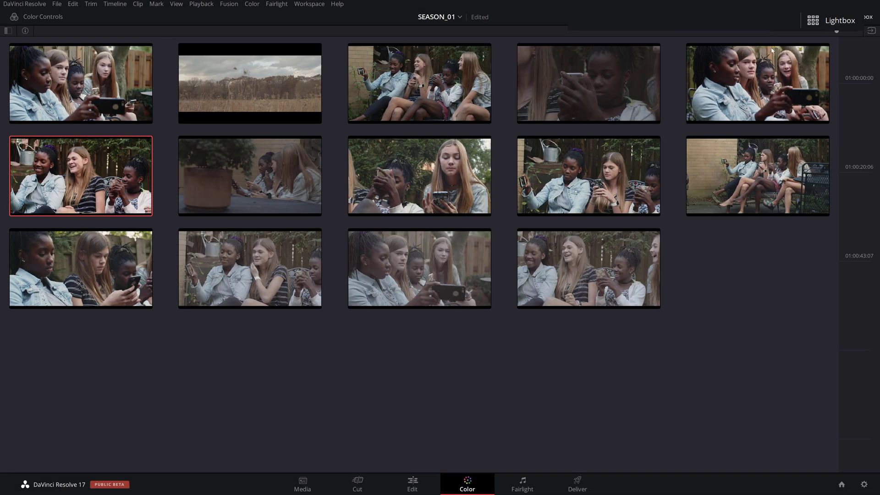
{"action": "left_click", "coordinate": [592, 87]}
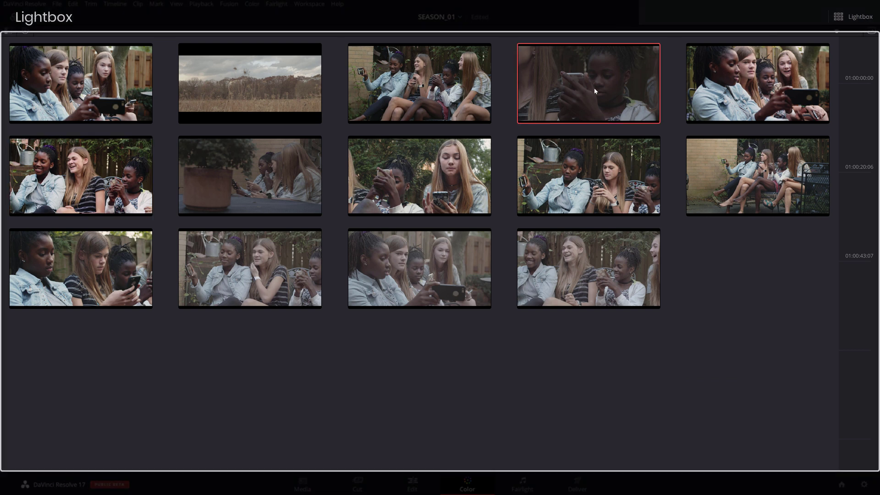
{"action": "left_click", "coordinate": [583, 170]}
{"action": "left_click", "coordinate": [569, 262]}
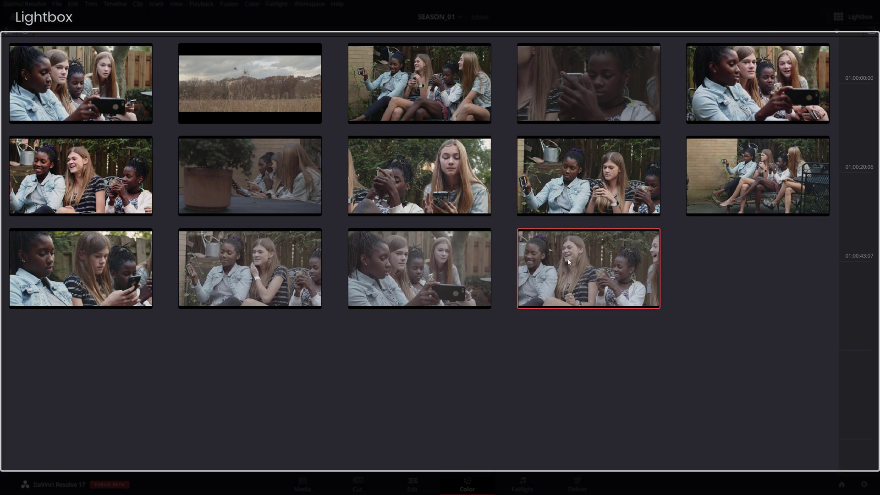
{"action": "left_click", "coordinate": [468, 262]}
{"action": "left_click", "coordinate": [318, 264]}
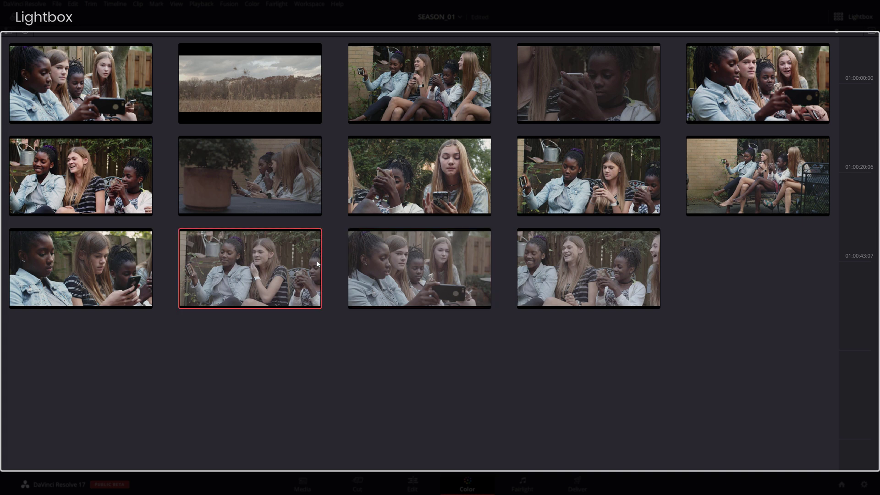
{"action": "left_click", "coordinate": [278, 198]}
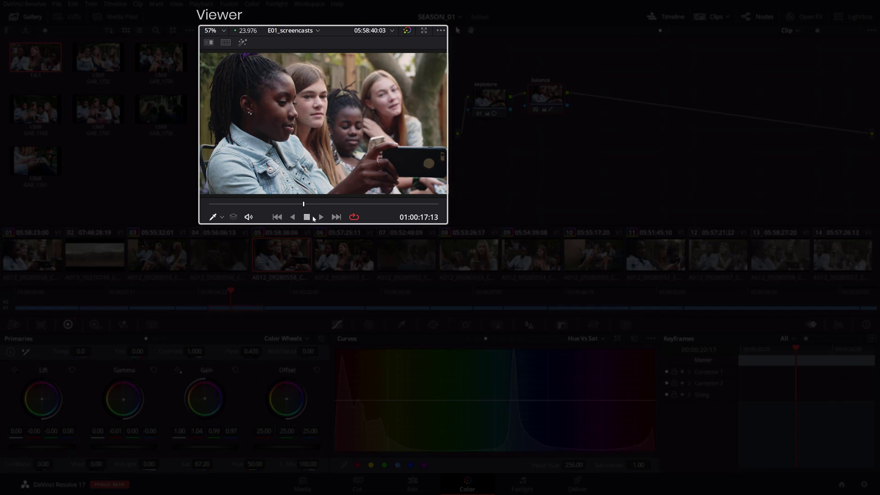
Stop, play and loop clip 05 in the viewer, then add serial node 03 after balance.
{"action": "left_click", "coordinate": [306, 217]}
{"action": "left_click", "coordinate": [321, 217]}
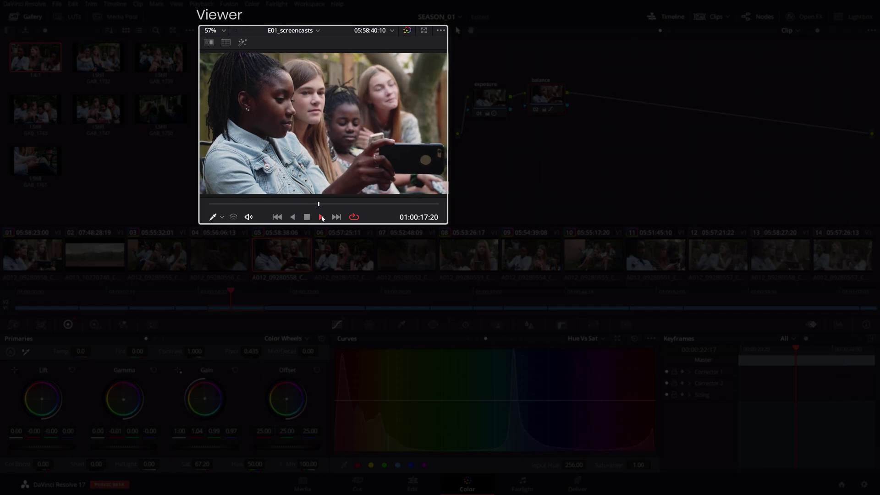
{"action": "left_click", "coordinate": [306, 218]}
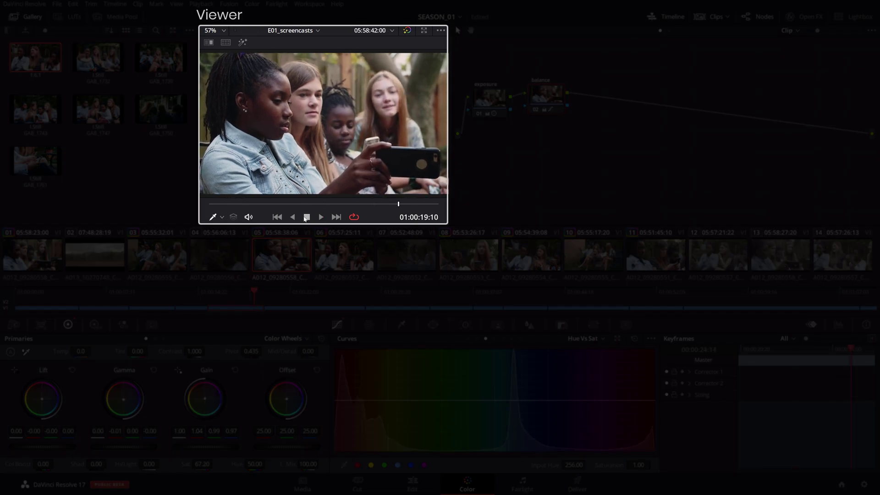
{"action": "left_click", "coordinate": [354, 217]}
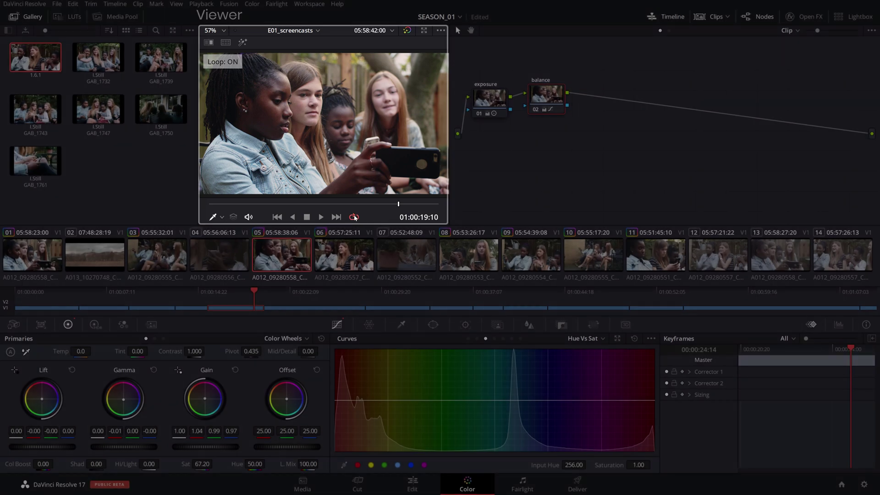
{"action": "key", "text": "alt+s"}
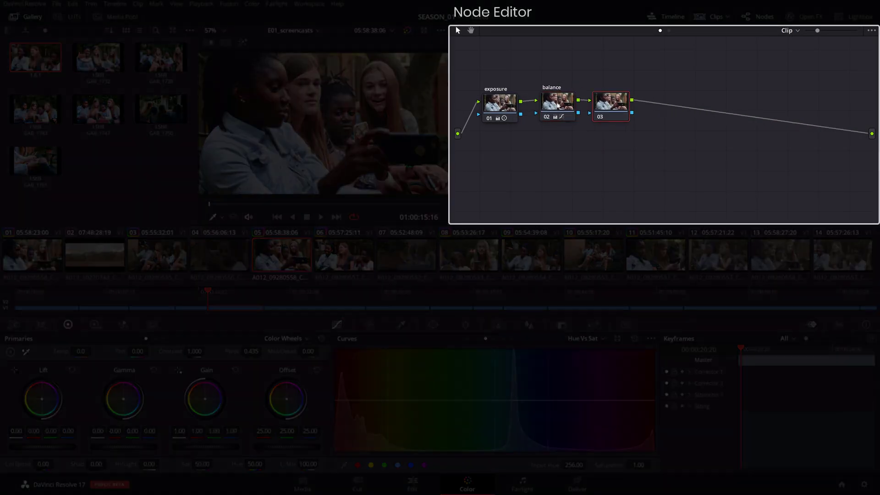
Add parallel node 04 beside the skin node and label it 'greens'.
{"action": "key", "text": "alt+p"}
{"action": "right_click", "coordinate": [598, 143]}
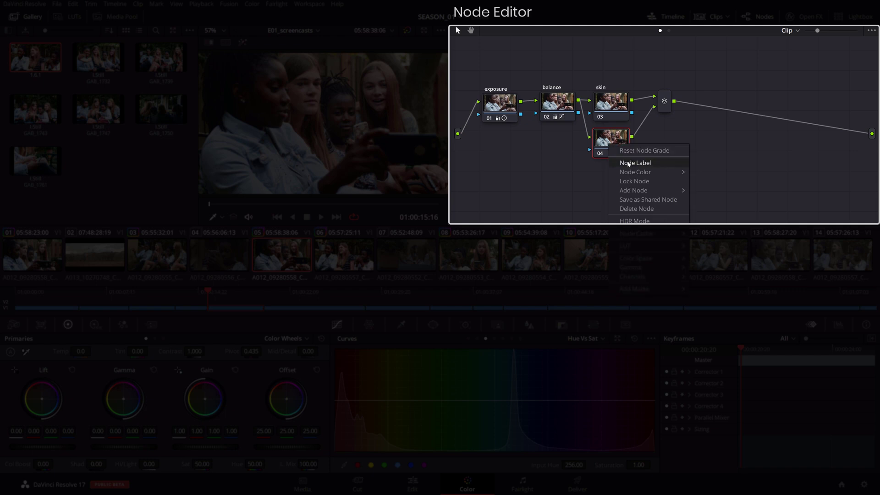
{"action": "left_click", "coordinate": [626, 160]}
{"action": "type", "text": "greens"}
{"action": "key", "text": "Return"}
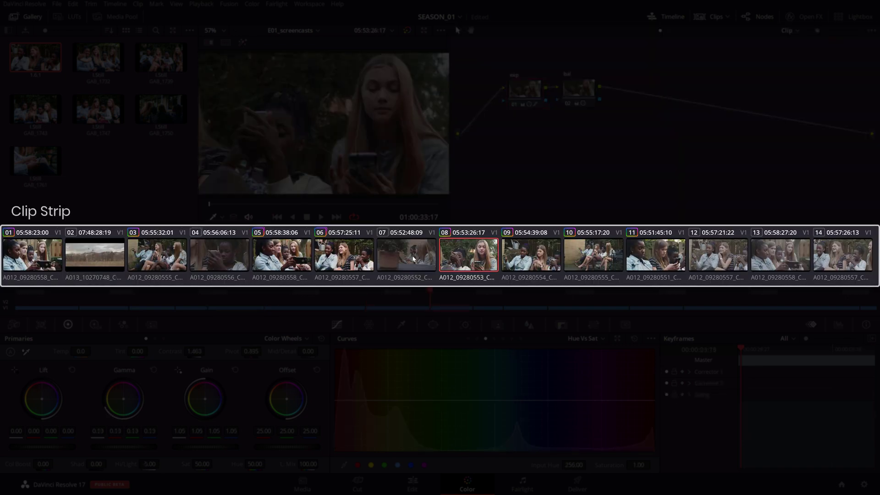
Step down to clip 09, then back up through the strip to clip 05.
{"action": "key", "text": "Down"}
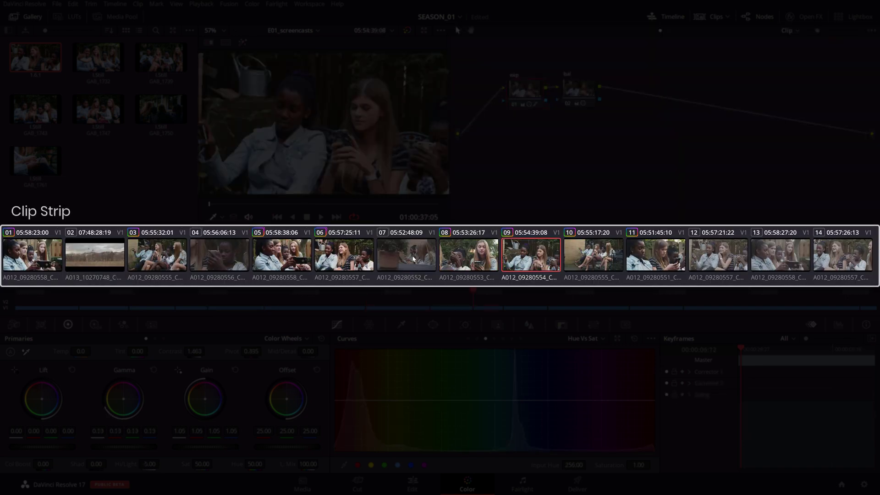
{"action": "key", "text": "Up"}
{"action": "key", "text": "Up"}
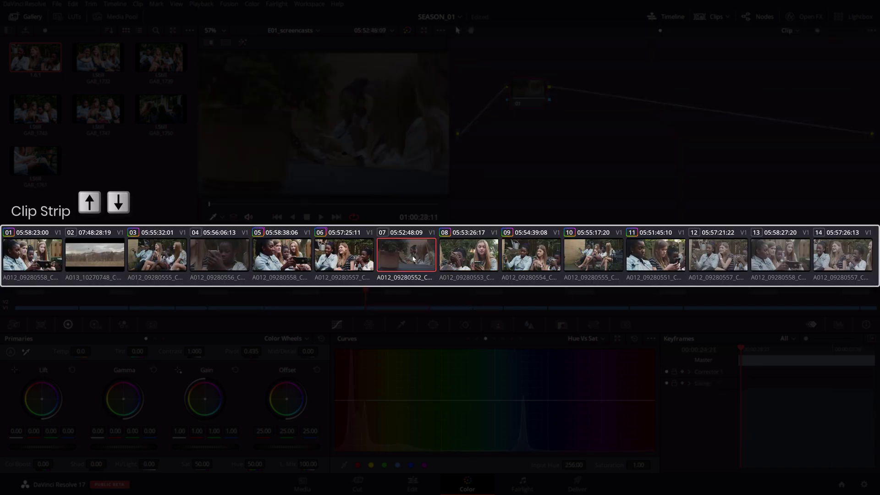
{"action": "key", "text": "Up"}
{"action": "key", "text": "Up"}
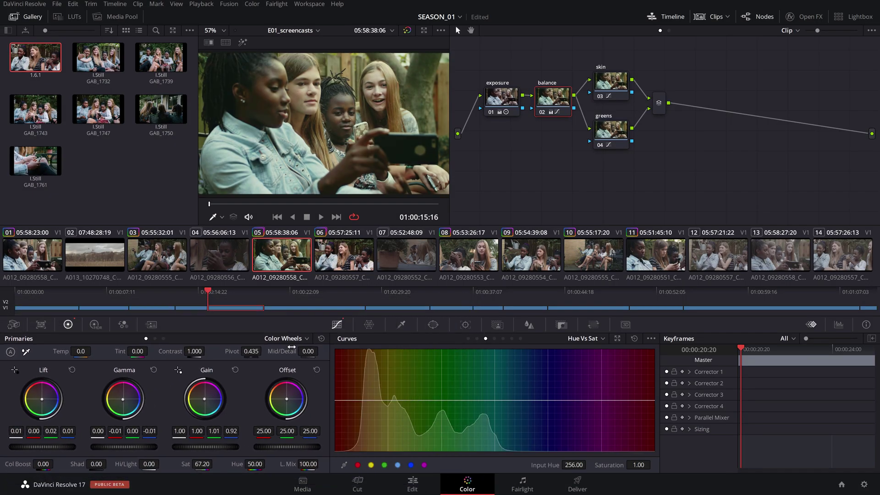
Flip through the Custom, Hue Vs Hue, Hue Vs Sat and Hue Vs Lum curve pages.
{"action": "left_click", "coordinate": [468, 338]}
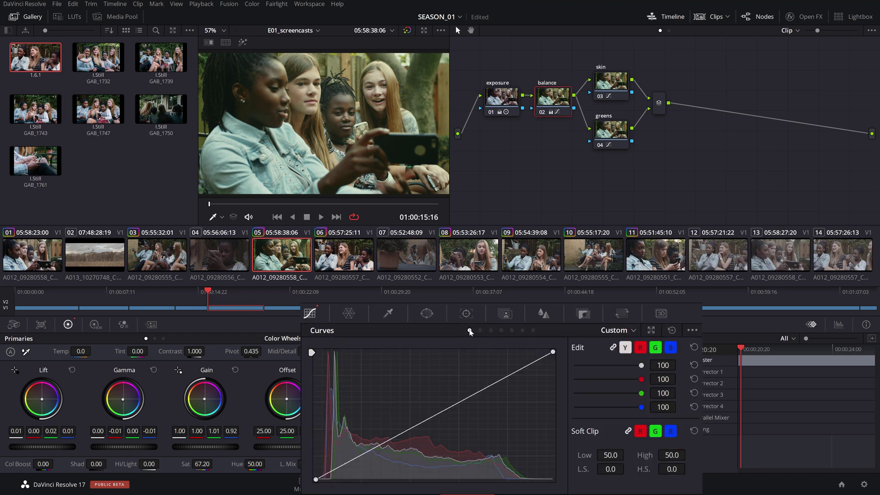
{"action": "left_click", "coordinate": [481, 330]}
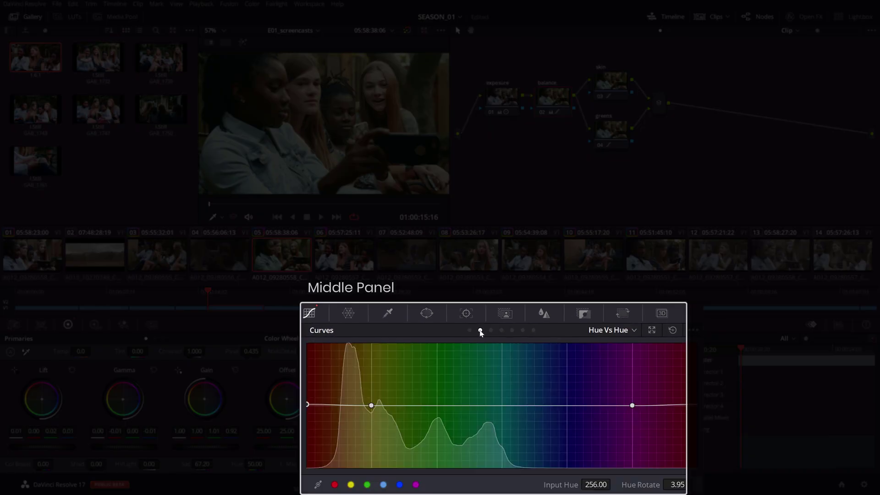
{"action": "left_click", "coordinate": [492, 330]}
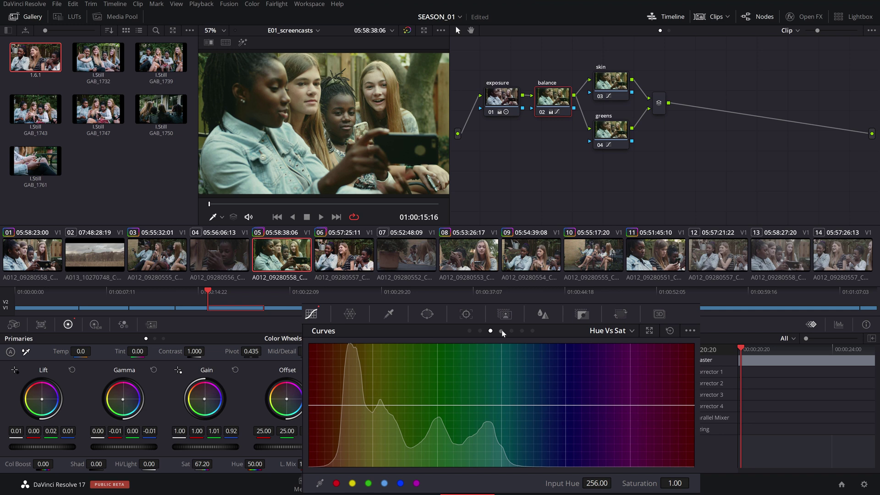
{"action": "left_click", "coordinate": [495, 339]}
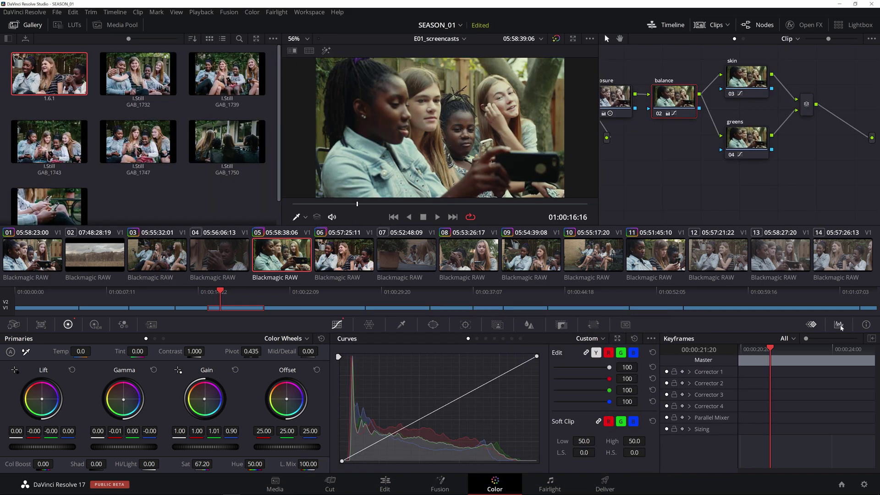
Show the scopes in place of keyframes and view them as Waveform, then Vectorscope.
{"action": "left_click", "coordinate": [839, 324]}
{"action": "left_click", "coordinate": [823, 339]}
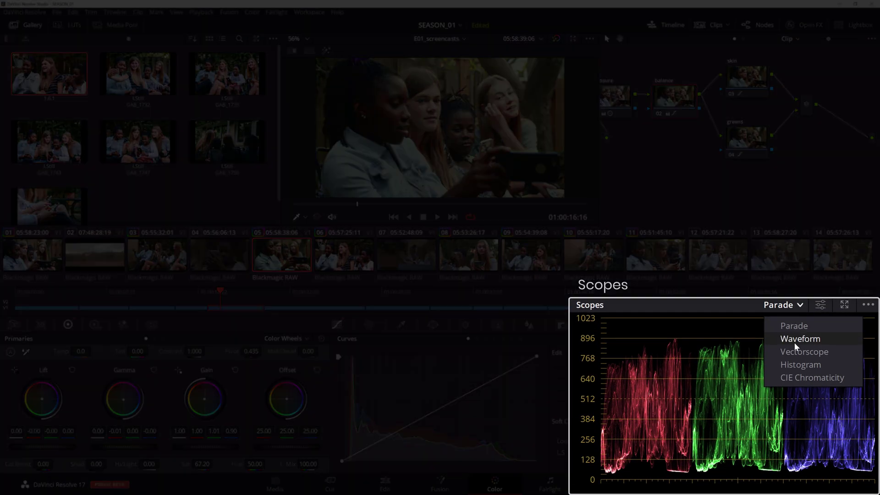
{"action": "left_click", "coordinate": [794, 342]}
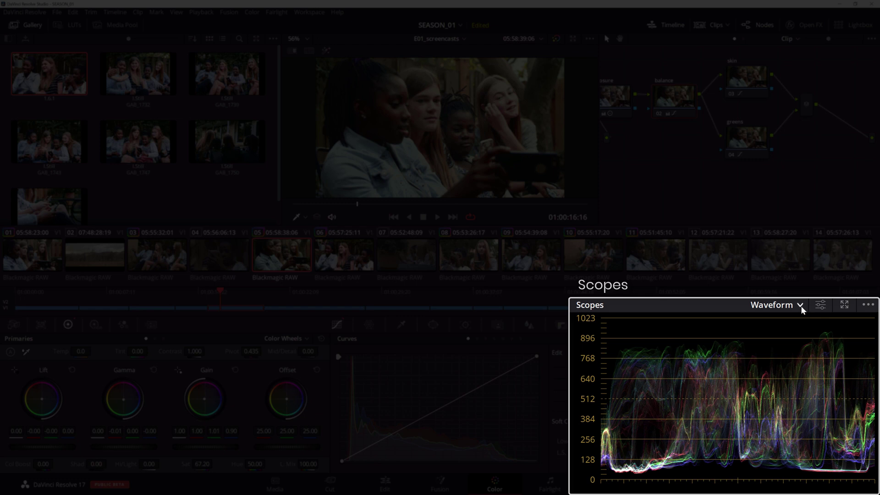
{"action": "left_click", "coordinate": [802, 306]}
{"action": "left_click", "coordinate": [793, 351]}
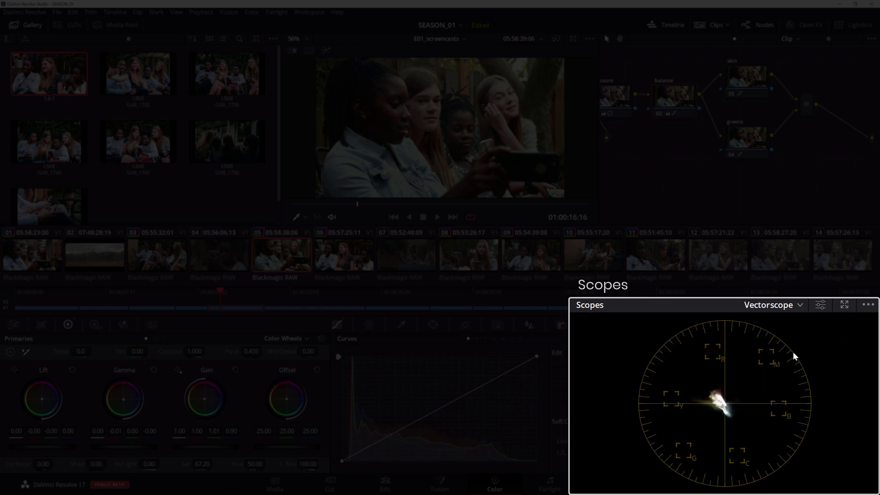
Try the Histogram and CIE Chromaticity scopes, return to Waveform, and pop scopes into a floating window.
{"action": "left_click", "coordinate": [800, 306]}
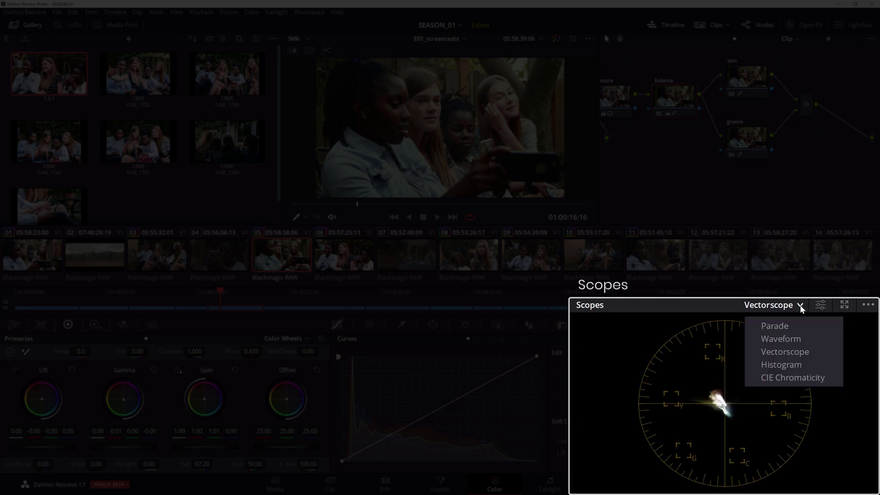
{"action": "left_click", "coordinate": [786, 365]}
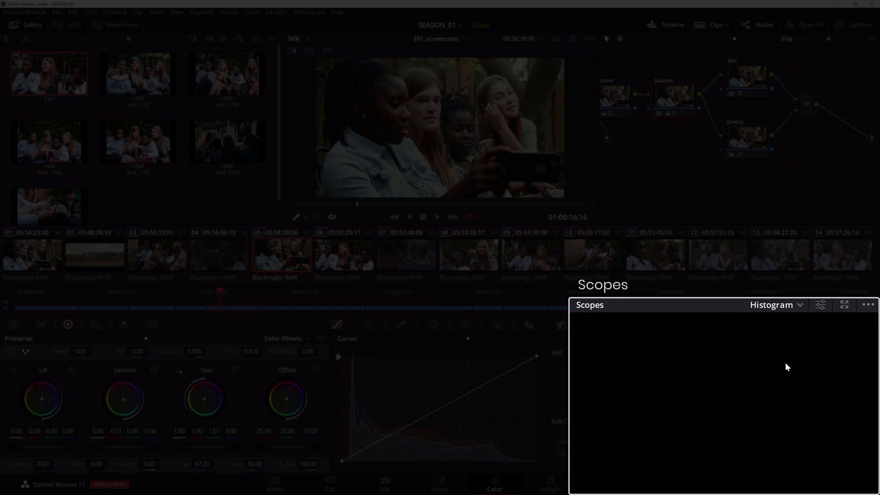
{"action": "left_click", "coordinate": [802, 304]}
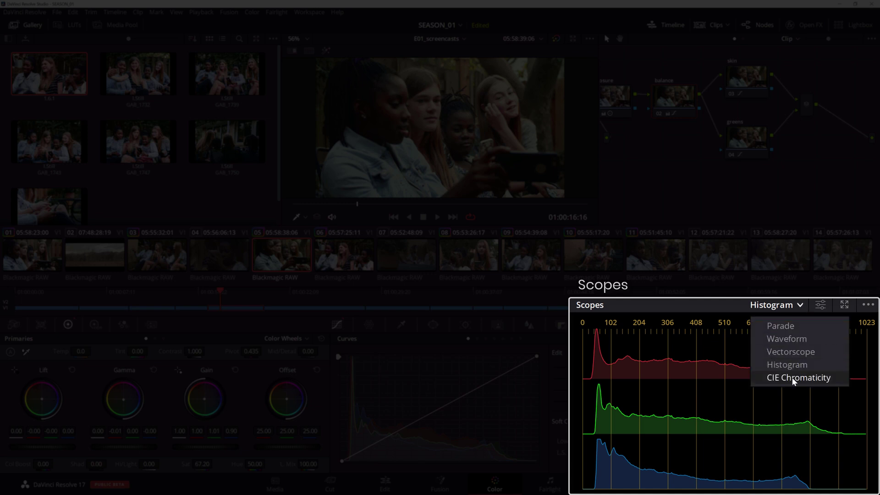
{"action": "left_click", "coordinate": [792, 377]}
{"action": "left_click", "coordinate": [801, 304]}
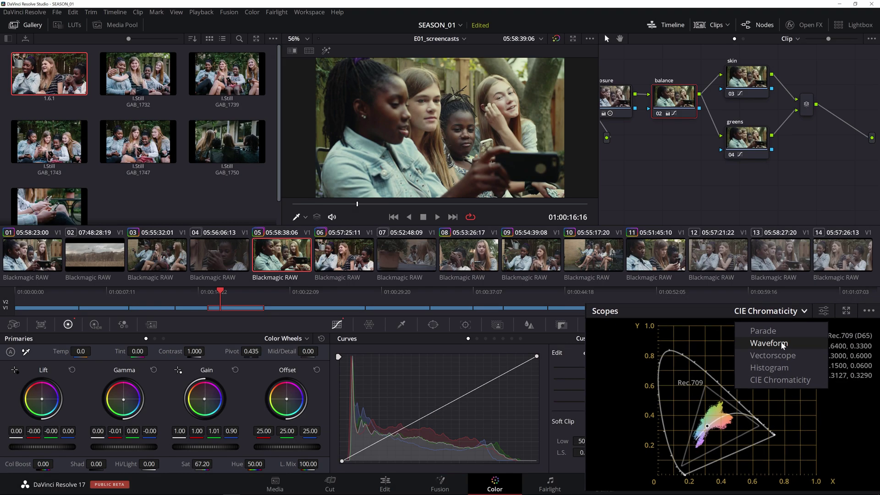
{"action": "left_click", "coordinate": [770, 346]}
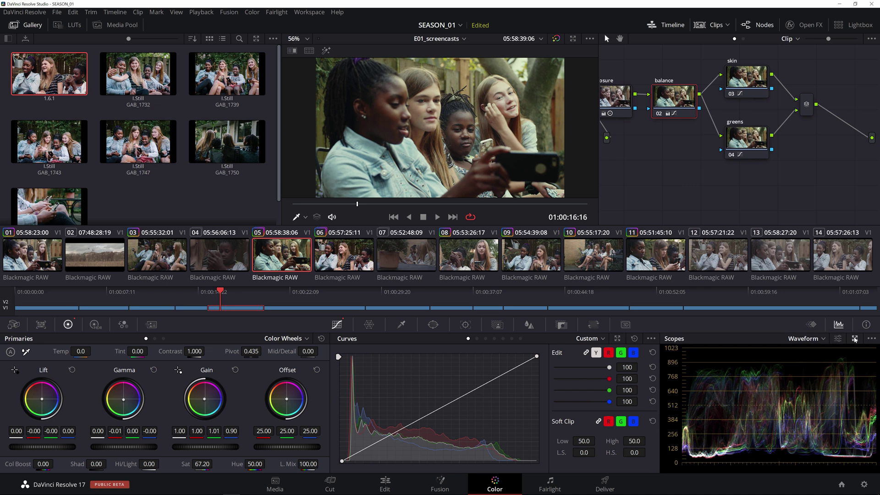
{"action": "left_click", "coordinate": [854, 339]}
{"action": "left_click_drag", "start_coordinate": [504, 133], "coordinate": [497, 109]}
{"action": "left_click", "coordinate": [613, 123]}
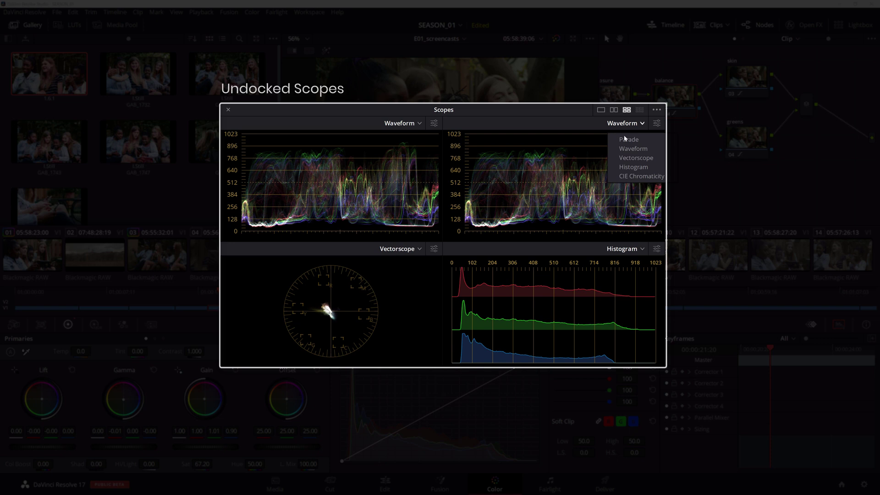
{"action": "left_click", "coordinate": [625, 139]}
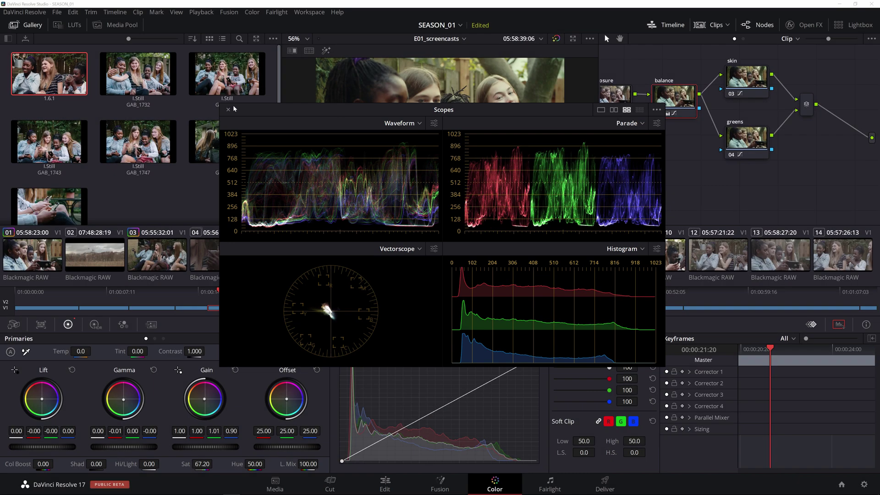
{"action": "left_click", "coordinate": [229, 110]}
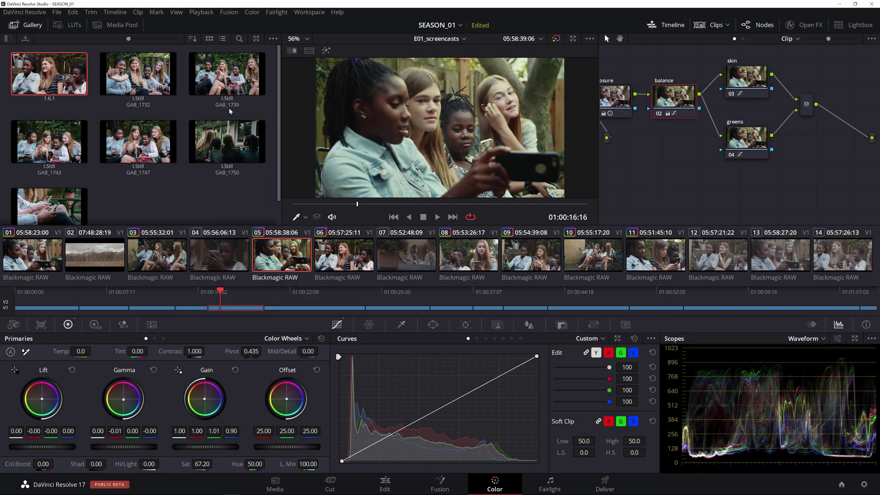
Choose Reset UI Layout from the Workspace menu.
{"action": "left_click", "coordinate": [300, 13]}
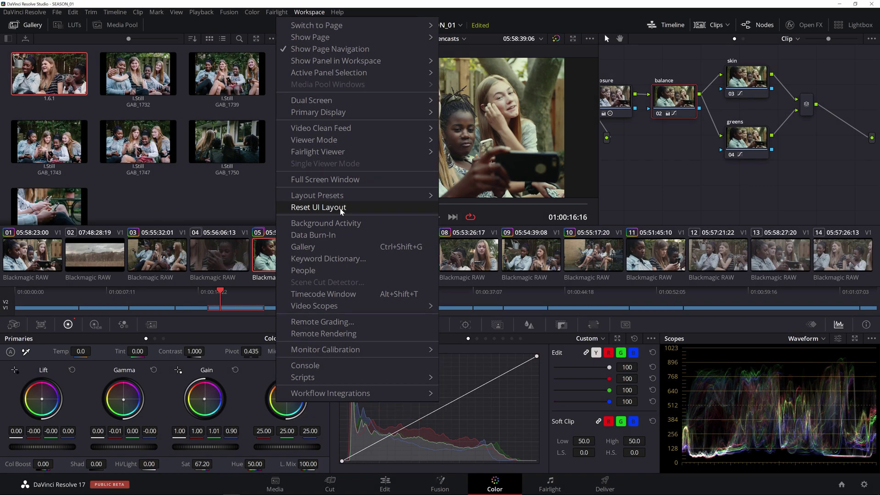
{"action": "left_click", "coordinate": [308, 209]}
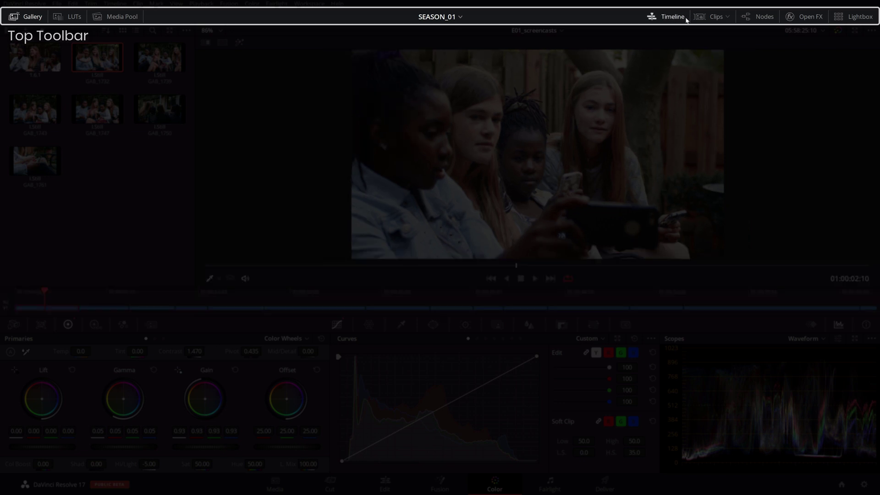
Show the Clips strip and Nodes graph, toggle Lightbox on and off, and select the GAB_1732 still.
{"action": "left_click", "coordinate": [710, 19]}
{"action": "left_click", "coordinate": [763, 17]}
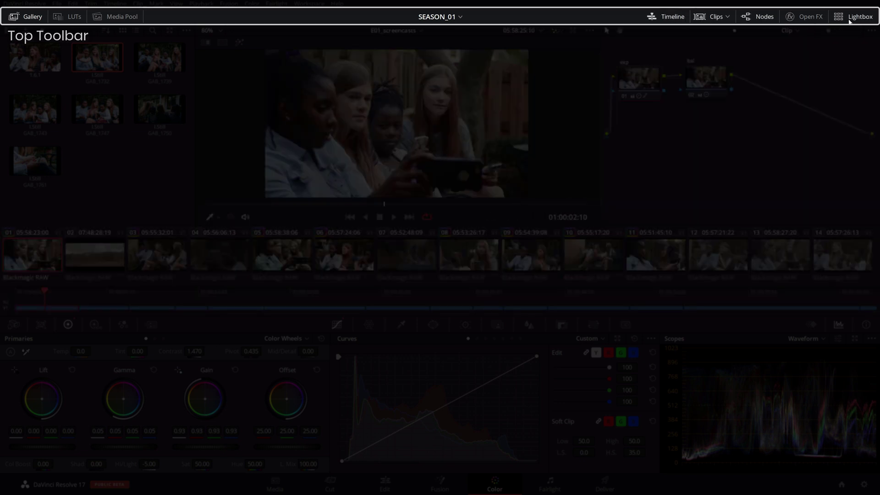
{"action": "left_click", "coordinate": [849, 18]}
{"action": "left_click", "coordinate": [850, 17]}
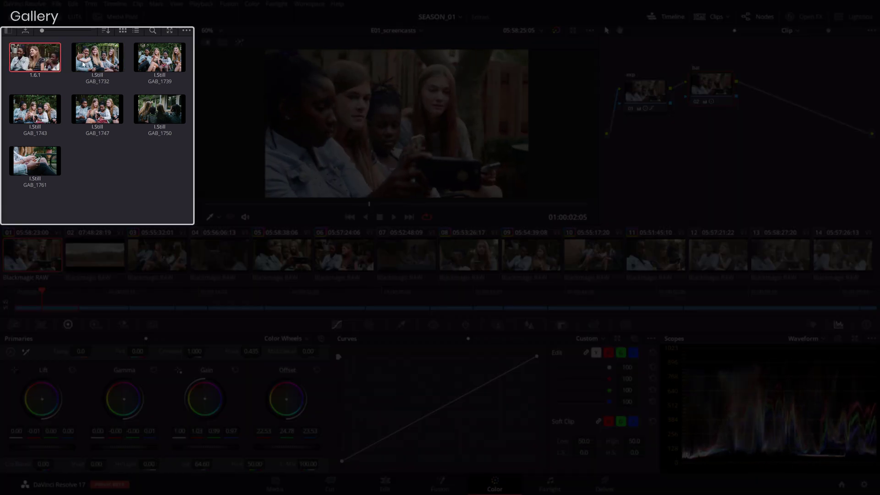
{"action": "left_click", "coordinate": [83, 64]}
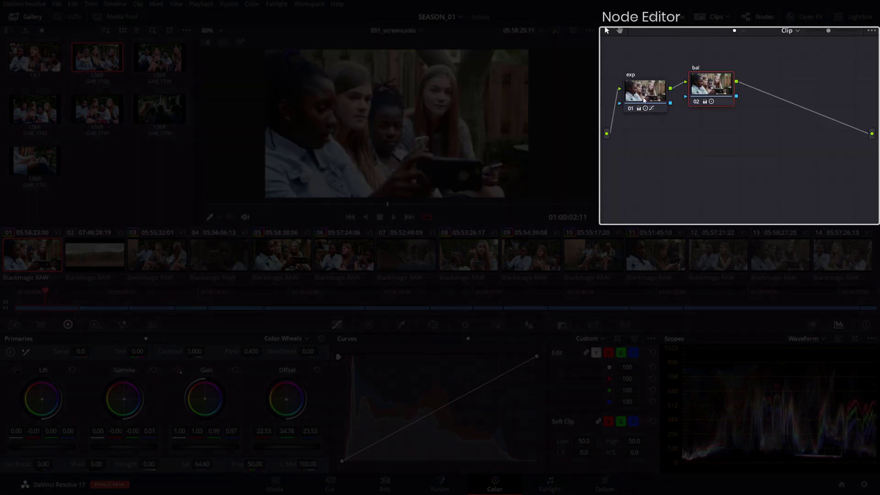
Nudge the exp node, keep Color Wheels mode, and set Curves to Custom and the scope to Waveform.
{"action": "left_click_drag", "start_coordinate": [644, 100], "coordinate": [651, 96]}
{"action": "left_click", "coordinate": [273, 339]}
{"action": "left_click", "coordinate": [291, 353]}
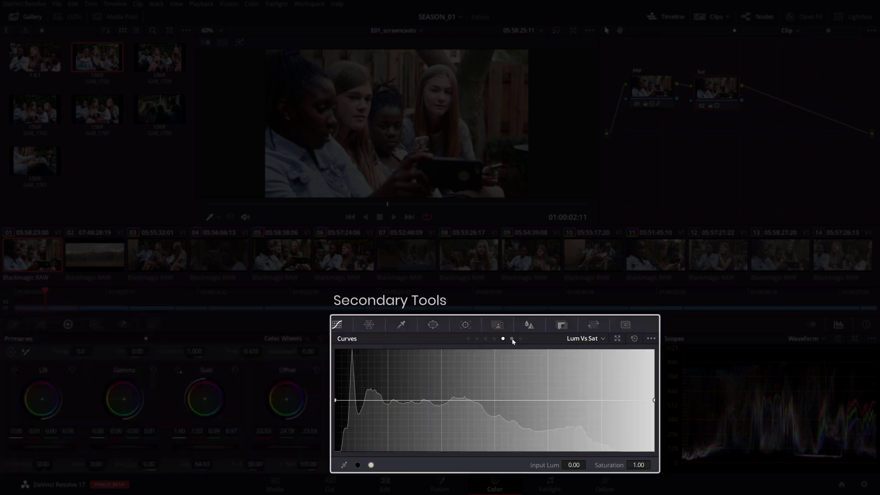
{"action": "left_click", "coordinate": [512, 339]}
{"action": "left_click", "coordinate": [468, 339]}
{"action": "left_click", "coordinate": [805, 338]}
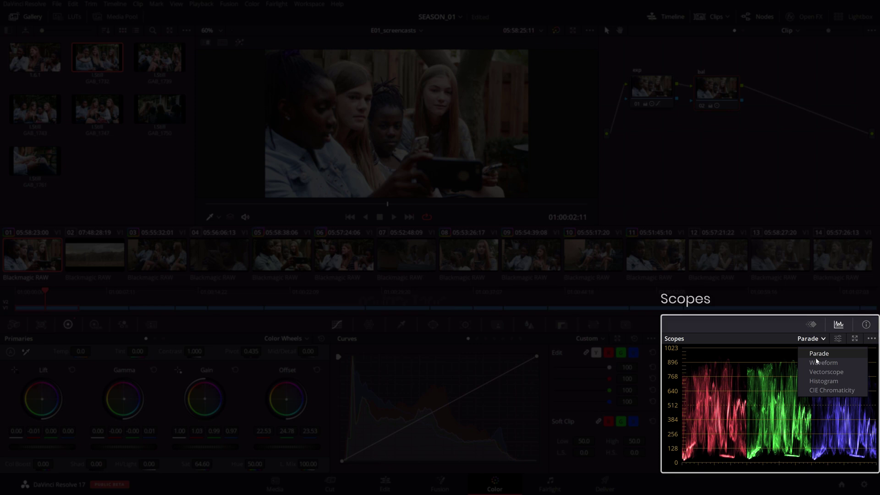
{"action": "left_click", "coordinate": [821, 365]}
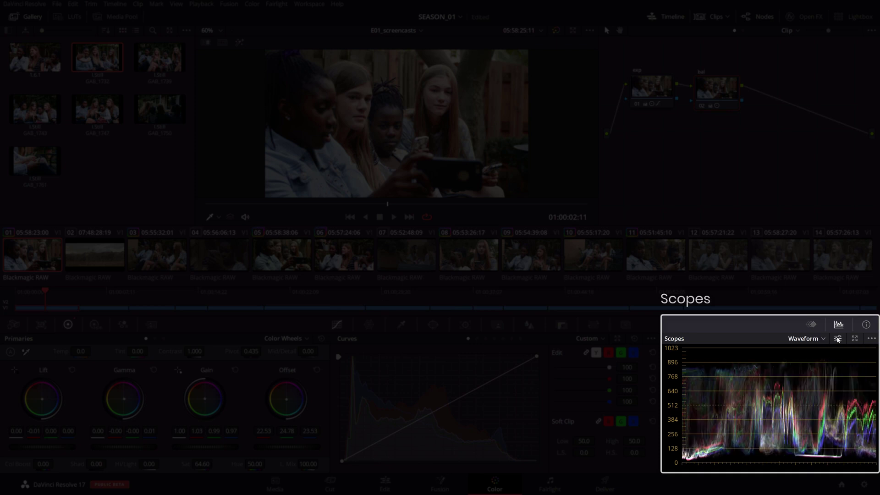